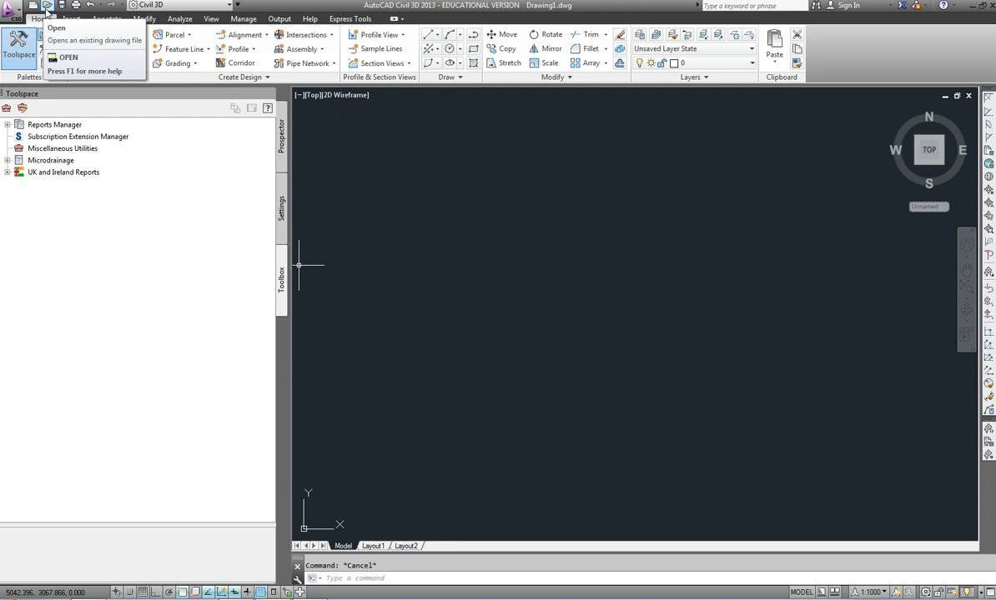
# - Bring up the Select File dialog from the Quick Access Toolbar's Open icon
pyautogui.click(47, 6)
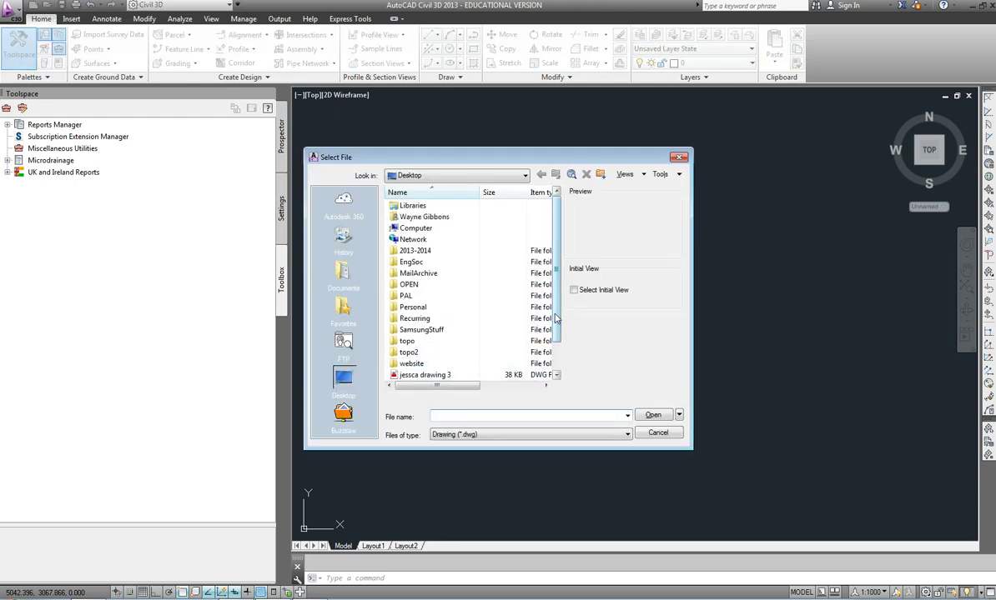
# - Open Sample_Site_A (1) (1).dwg and dismiss the invalid shortcuts warning
pyautogui.scroll(-1, 459, 342)
pyautogui.click(458, 352)
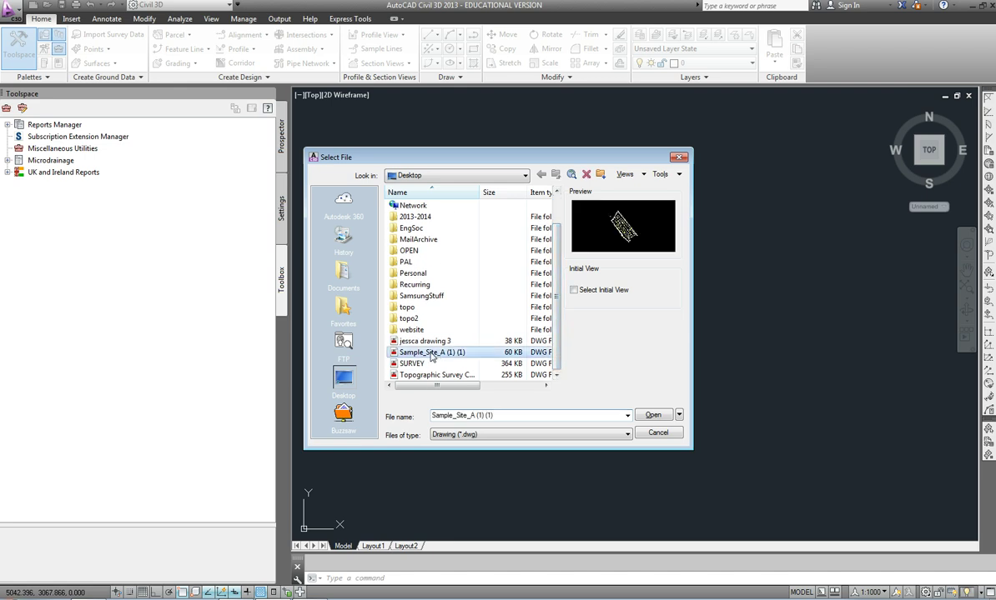
pyautogui.click(652, 415)
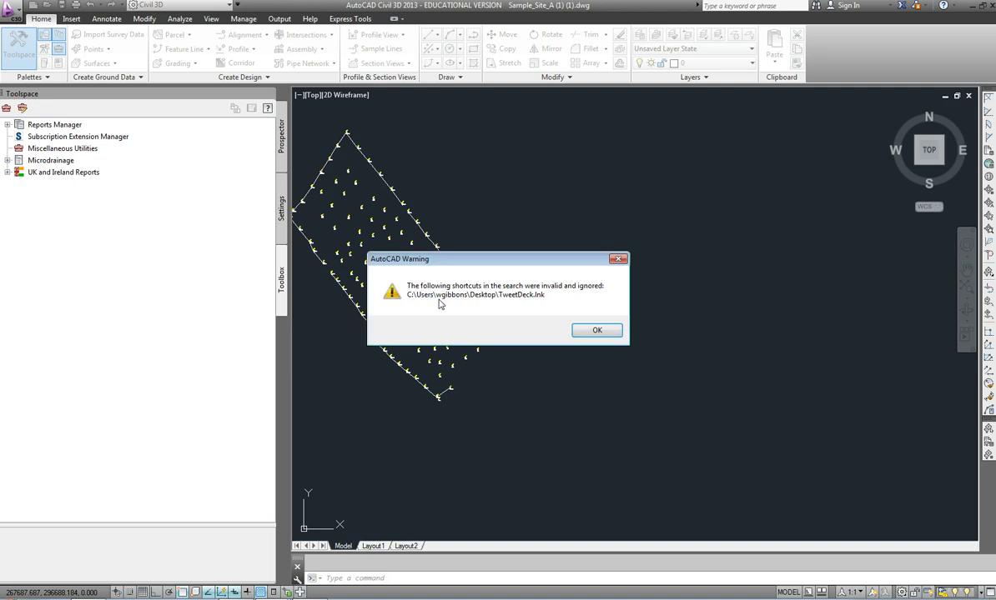
pyautogui.click(597, 330)
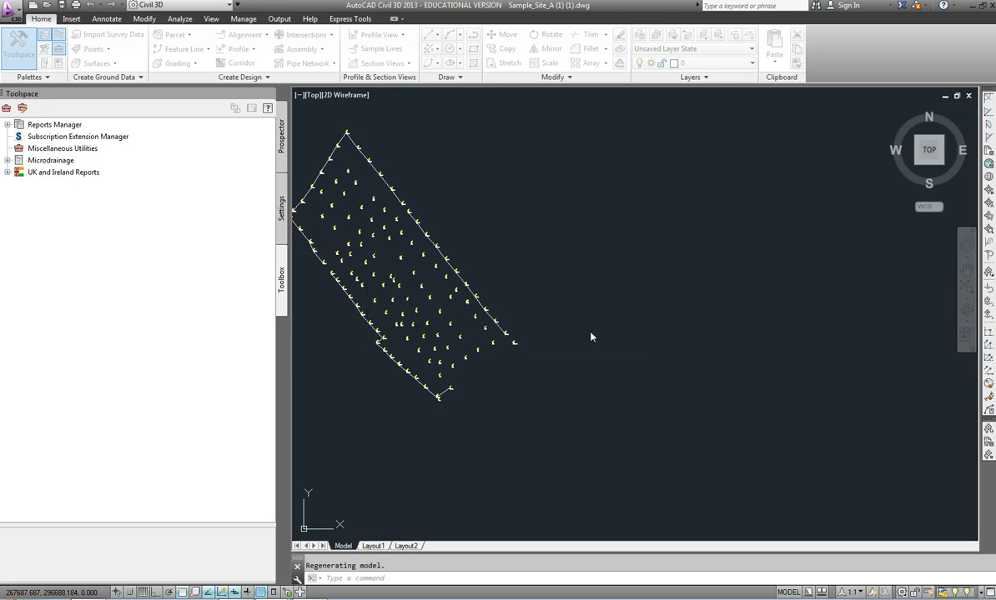
# - Inspect point labels such as 43 GRD 140.9, then switch Toolspace to the Prospector tree
pyautogui.scroll(-2, 591, 337)
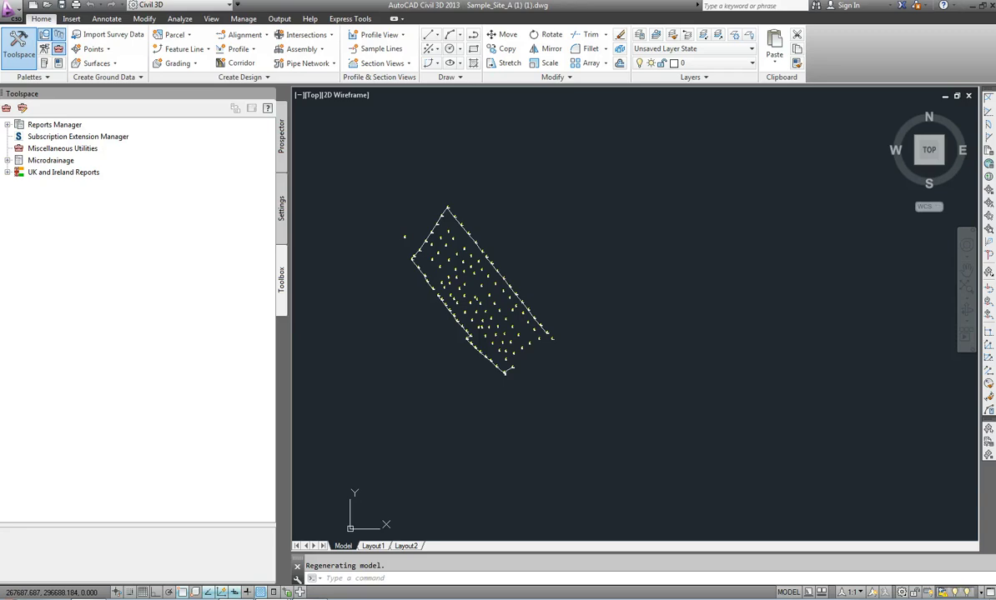
pyautogui.scroll(2, 495, 302)
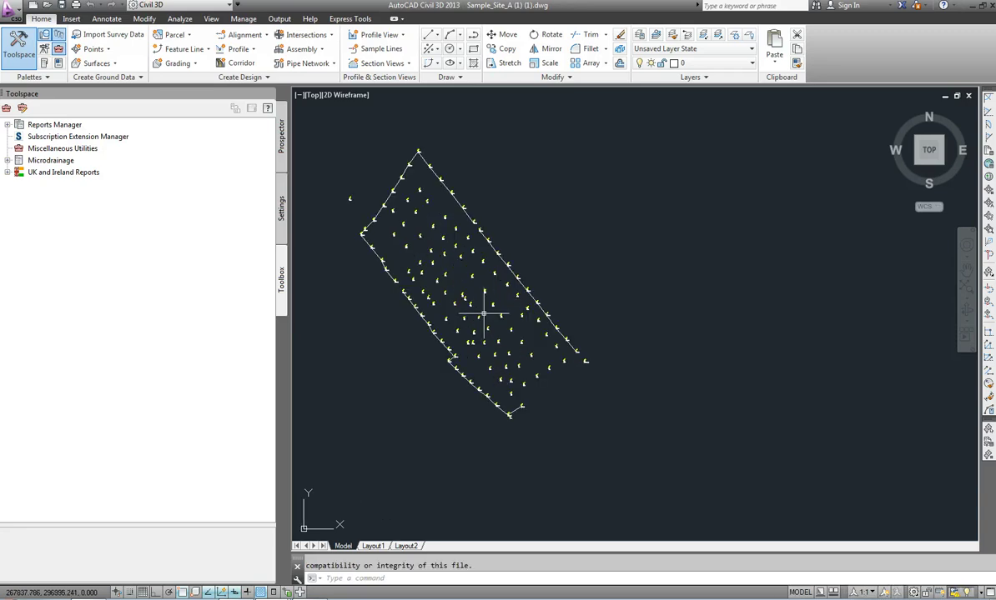
pyautogui.moveTo(483, 314); pyautogui.dragTo(597, 328, button='middle')
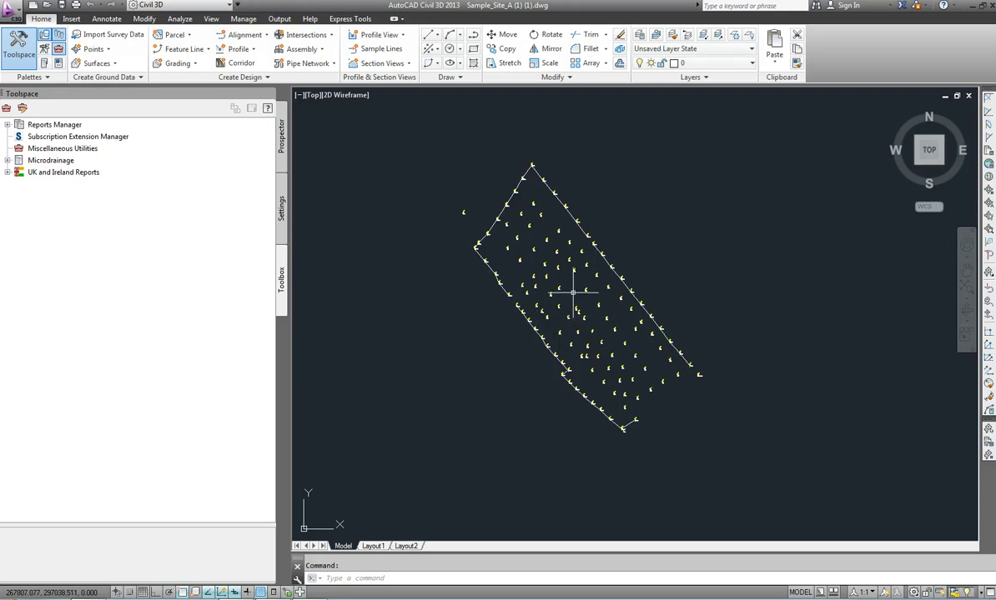
pyautogui.scroll(3, 573, 288)
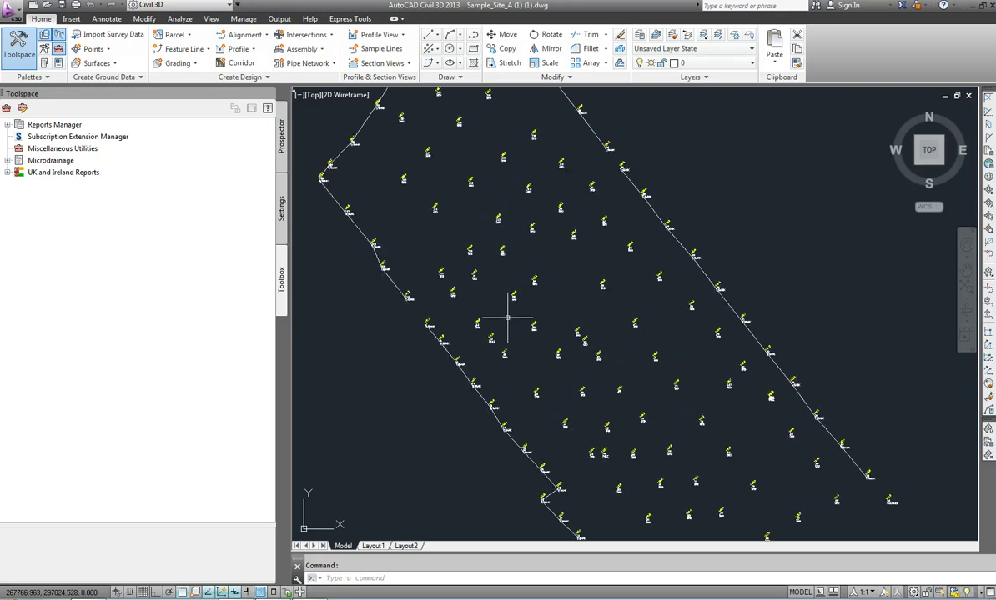
pyautogui.scroll(3, 471, 325)
pyautogui.scroll(3, 470, 326)
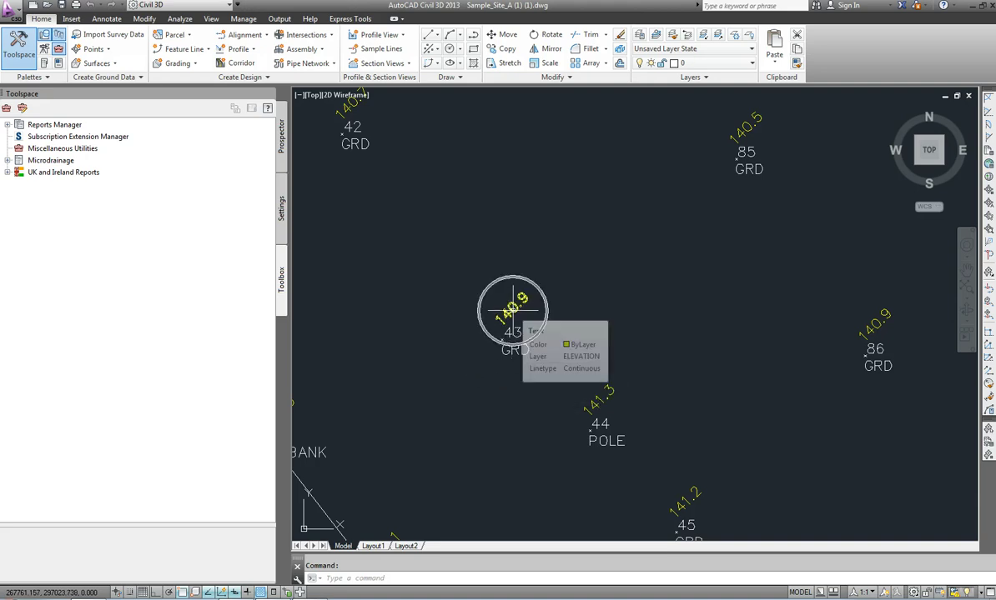
pyautogui.scroll(-4, 482, 321)
pyautogui.scroll(-2, 487, 318)
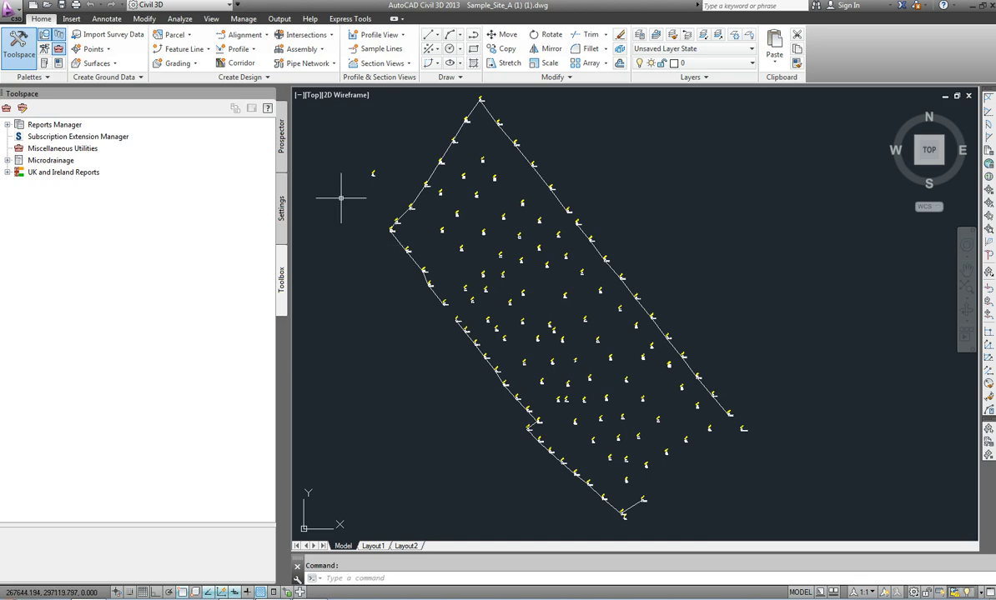
pyautogui.click(282, 144)
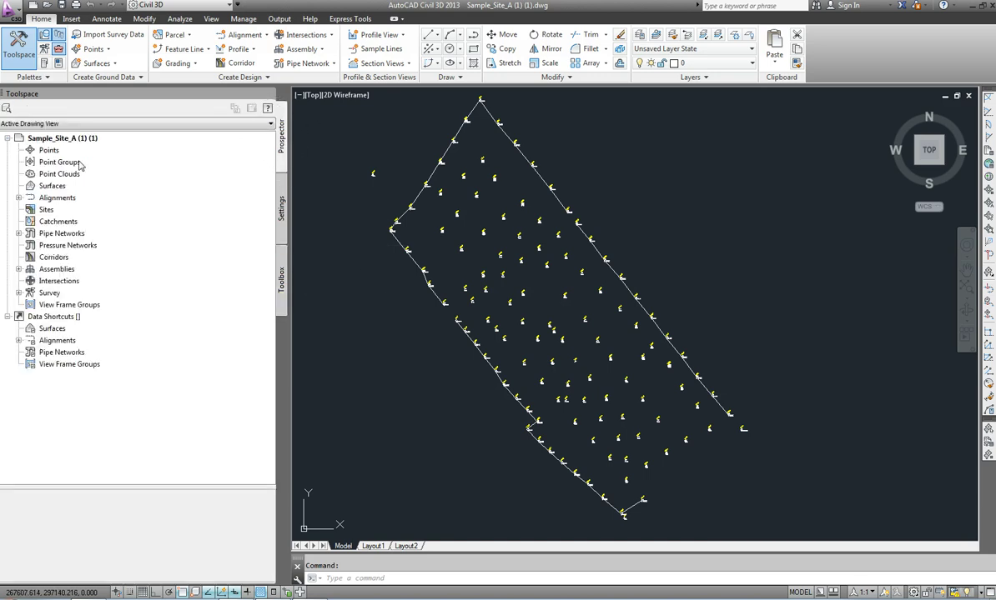
# - From the Points collection's Create... toolbar, pick Convert AutoCAD Points under Miscellaneous
pyautogui.click(48, 152)
pyautogui.rightClick(47, 154)
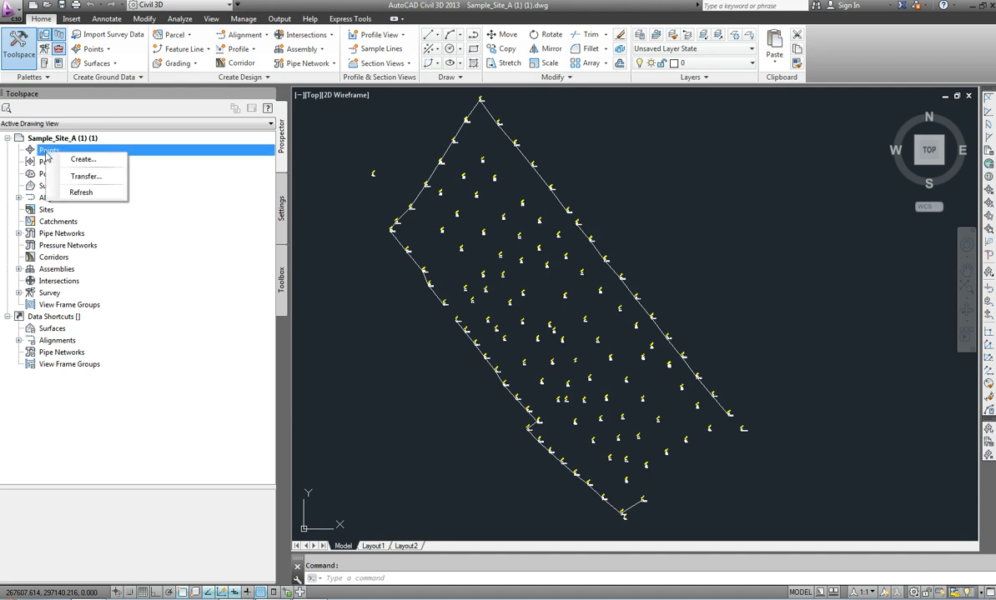
pyautogui.click(82, 163)
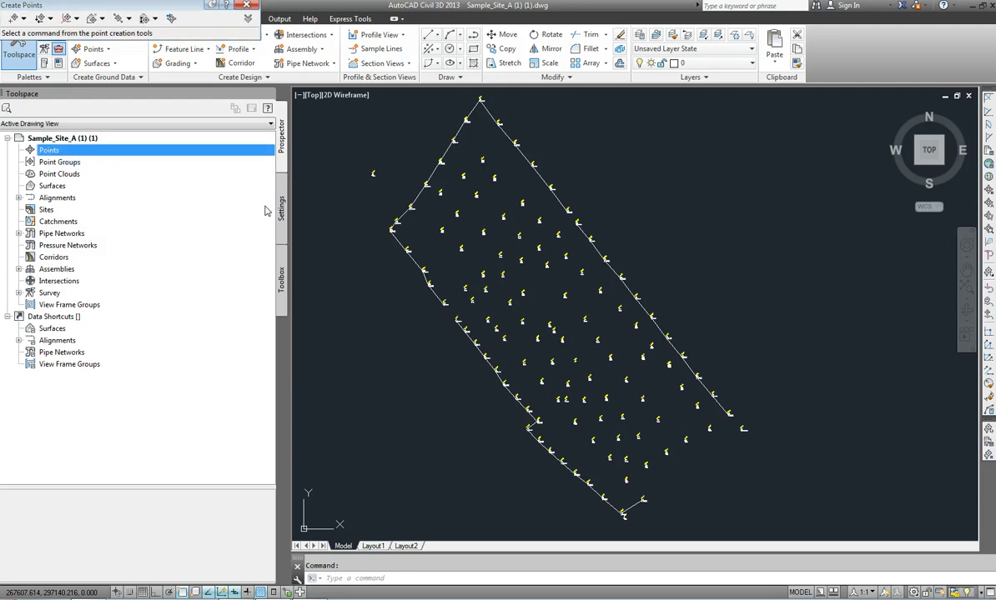
pyautogui.click(24, 18)
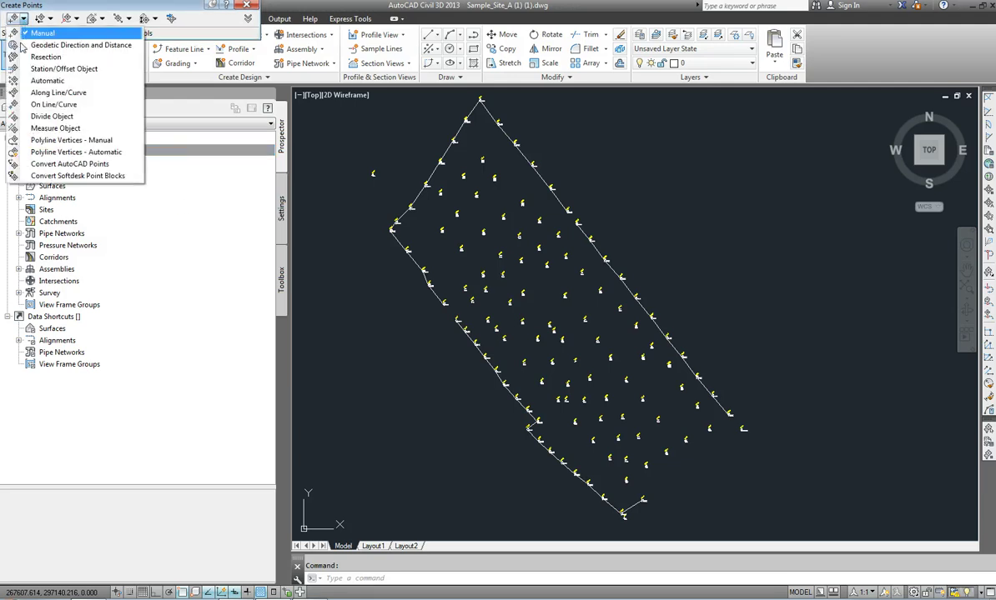
pyautogui.click(76, 164)
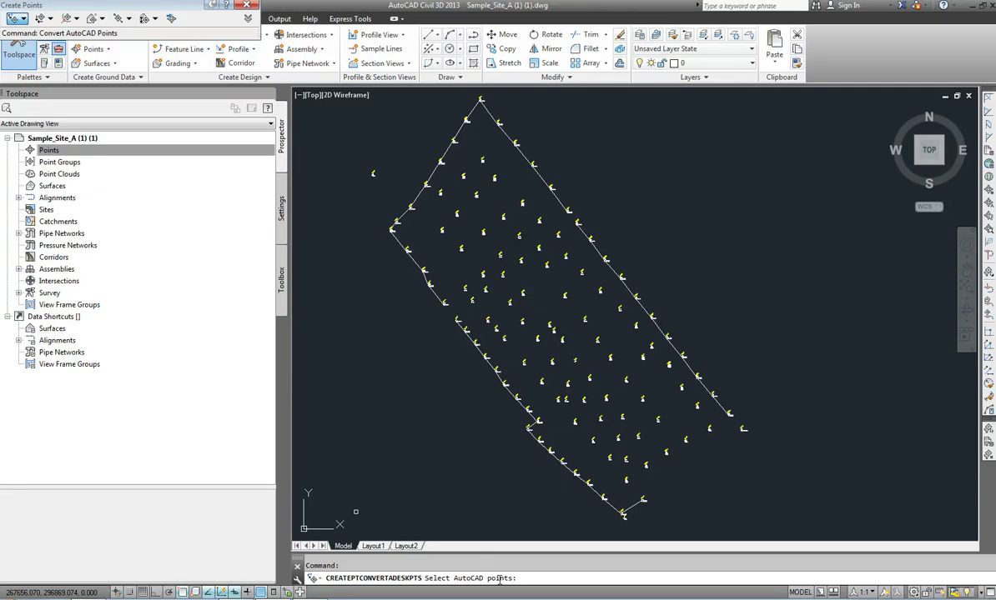
# - Window-select all 536 AutoCAD points across the site for conversion
pyautogui.click(779, 527)
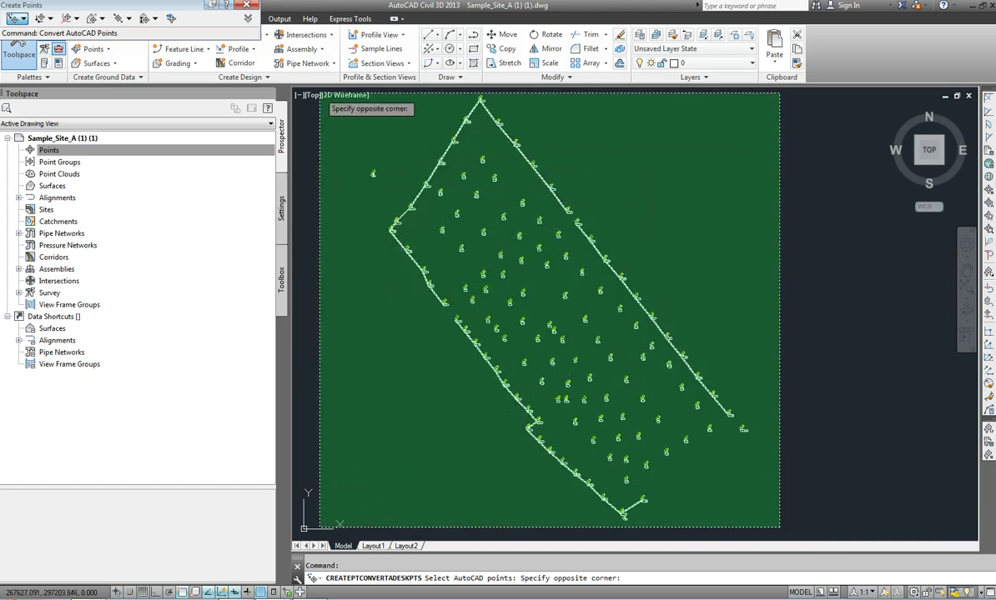
pyautogui.click(322, 96)
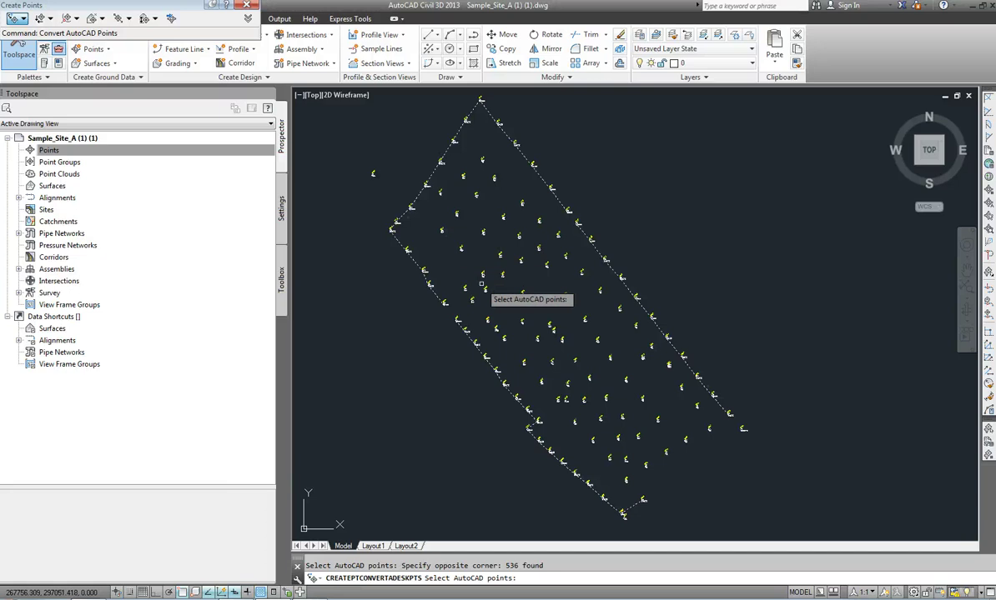
pyautogui.press('Return')
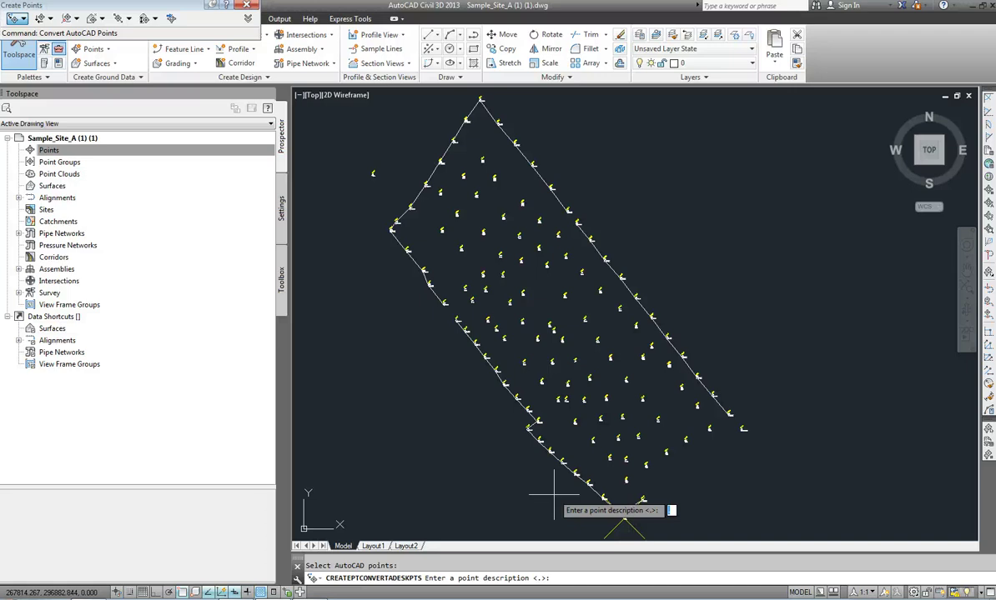
# - Accept the default point description at every prompt until the conversion finishes
pyautogui.press('Return')
pyautogui.press('Return')
pyautogui.press('Return')
pyautogui.press('Return')
pyautogui.press('Return')
pyautogui.press('Return')
pyautogui.press('Return')
pyautogui.press('Return')
pyautogui.press('Return')
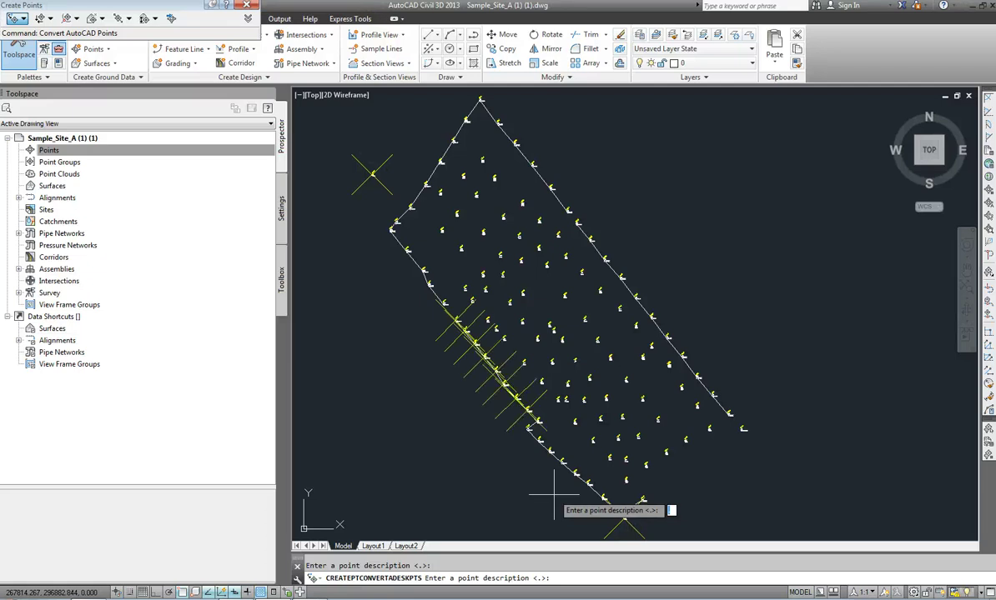
pyautogui.press('Return')
pyautogui.press('Return')
pyautogui.press('Return')
pyautogui.press('Return')
pyautogui.press('Return')
pyautogui.press('Return')
pyautogui.press('Return')
pyautogui.press('Return')
pyautogui.press('Return')
pyautogui.press('Return')
pyautogui.press('Return')
pyautogui.press('Return')
pyautogui.press('Return')
pyautogui.press('Return')
pyautogui.press('Return')
pyautogui.press('Return')
pyautogui.press('Return')
pyautogui.press('Return')
pyautogui.press('Return')
pyautogui.press('Return')
pyautogui.press('Return')
pyautogui.press('Return')
pyautogui.press('Return')
pyautogui.press('Return')
pyautogui.press('Return')
pyautogui.press('Return')
pyautogui.press('Return')
pyautogui.press('Return')
pyautogui.press('Return')
pyautogui.press('Return')
pyautogui.press('Return')
pyautogui.press('Return')
pyautogui.press('Return')
pyautogui.press('Return')
pyautogui.press('Return')
pyautogui.press('Return')
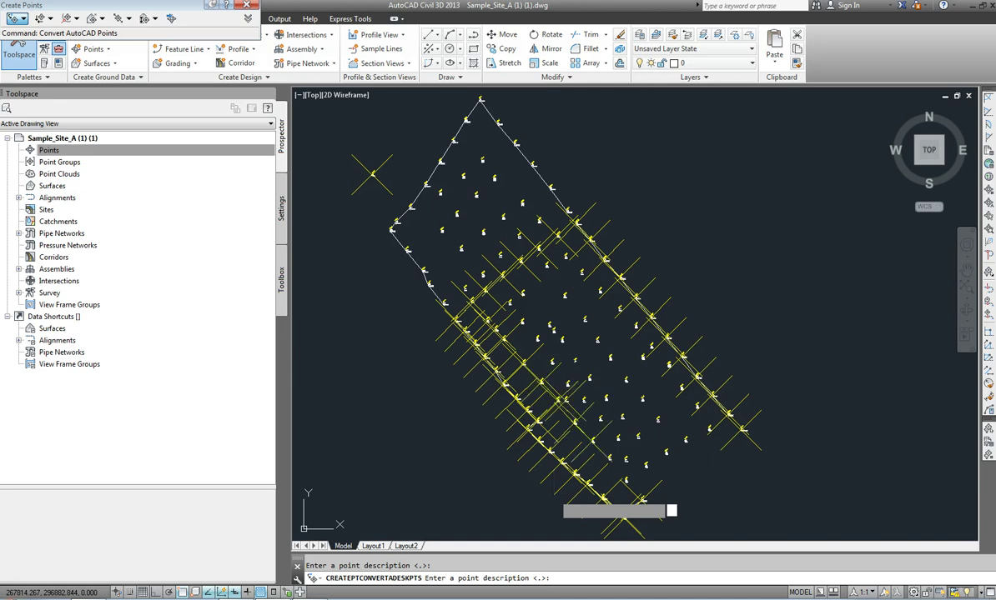
pyautogui.press('Return')
pyautogui.press('Return')
pyautogui.press('Return')
pyautogui.press('Return')
pyautogui.press('Return')
pyautogui.press('Return')
pyautogui.press('Return')
pyautogui.press('Return')
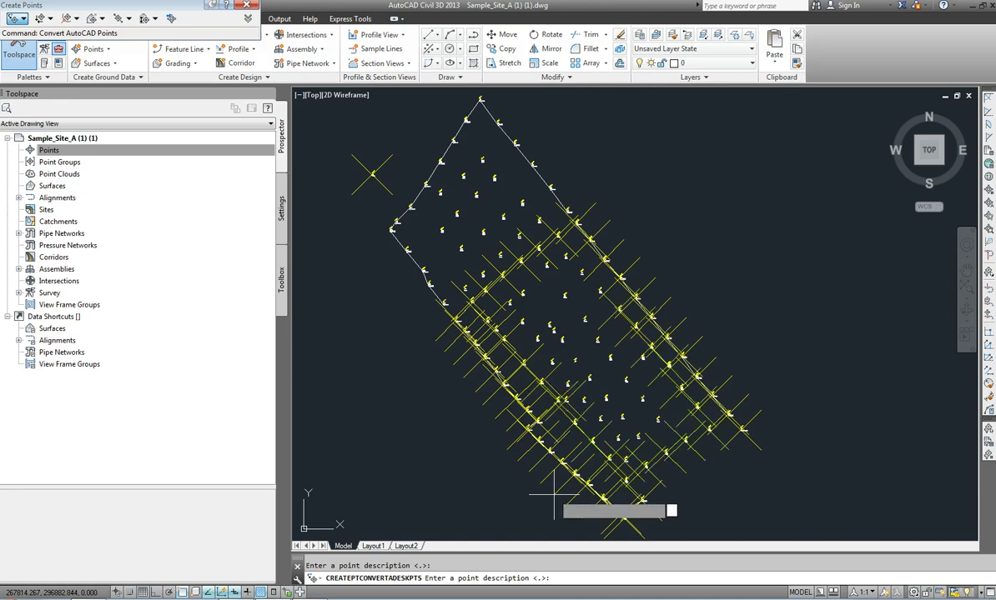
pyautogui.press('Return')
pyautogui.press('Return')
pyautogui.press('Return')
pyautogui.press('Return')
pyautogui.press('Return')
pyautogui.press('Return')
pyautogui.press('Return')
pyautogui.press('Return')
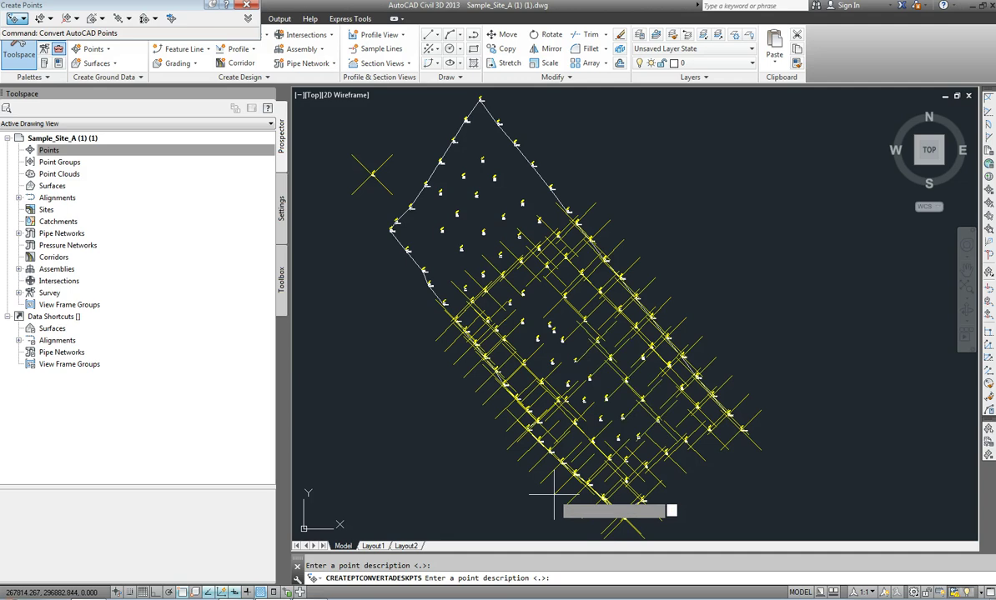
pyautogui.press('Return')
pyautogui.press('Return')
pyautogui.press('Return')
pyautogui.press('Return')
pyautogui.press('Return')
pyautogui.press('Return')
pyautogui.press('Return')
pyautogui.press('Return')
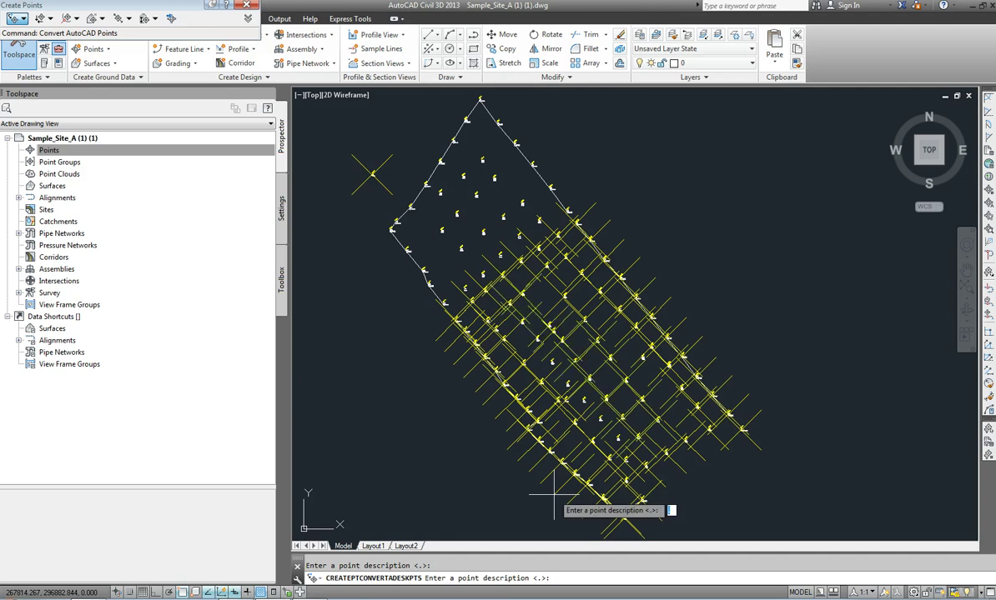
pyautogui.press('Return')
pyautogui.press('Return')
pyautogui.press('Return')
pyautogui.press('Return')
pyautogui.press('Return')
pyautogui.press('Return')
pyautogui.press('Return')
pyautogui.press('Return')
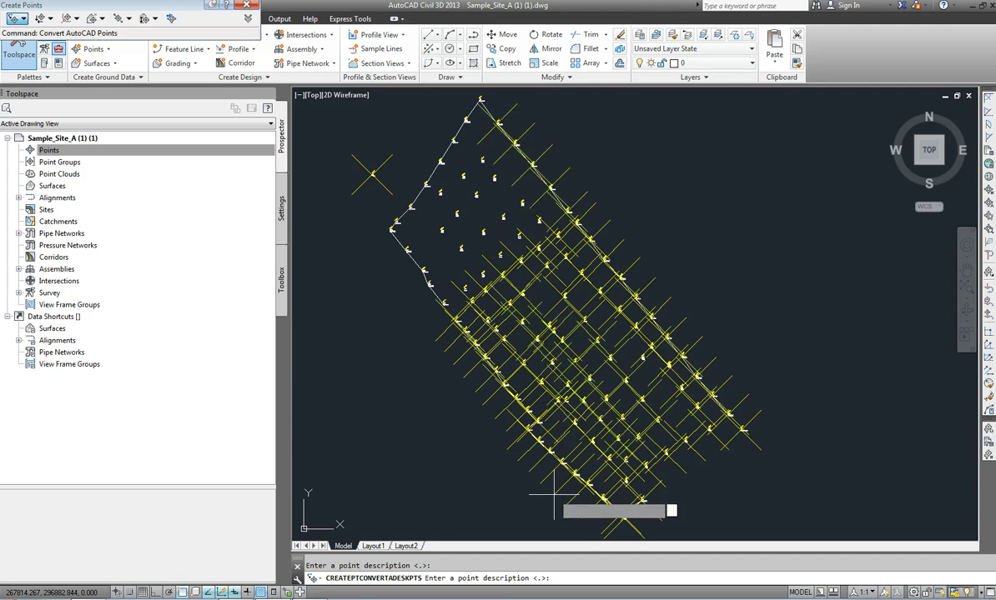
pyautogui.press('Return')
pyautogui.press('Return')
pyautogui.press('Return')
pyautogui.press('Return')
pyautogui.press('Return')
pyautogui.press('Return')
pyautogui.press('Return')
pyautogui.press('Return')
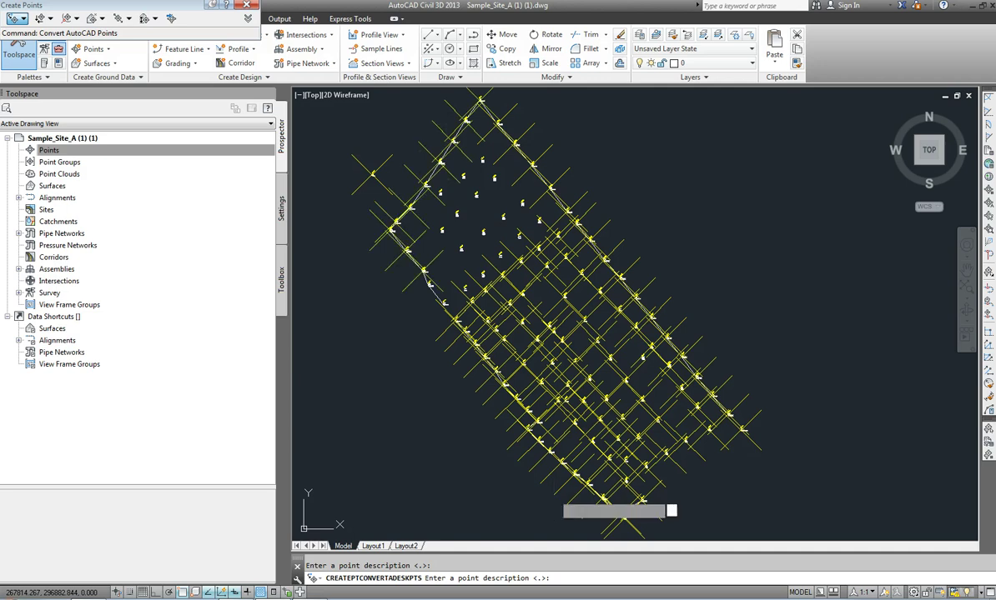
pyautogui.press('Return')
pyautogui.press('Return')
pyautogui.press('Return')
pyautogui.press('Return')
pyautogui.press('Return')
pyautogui.press('Return')
pyautogui.press('Return')
pyautogui.press('Return')
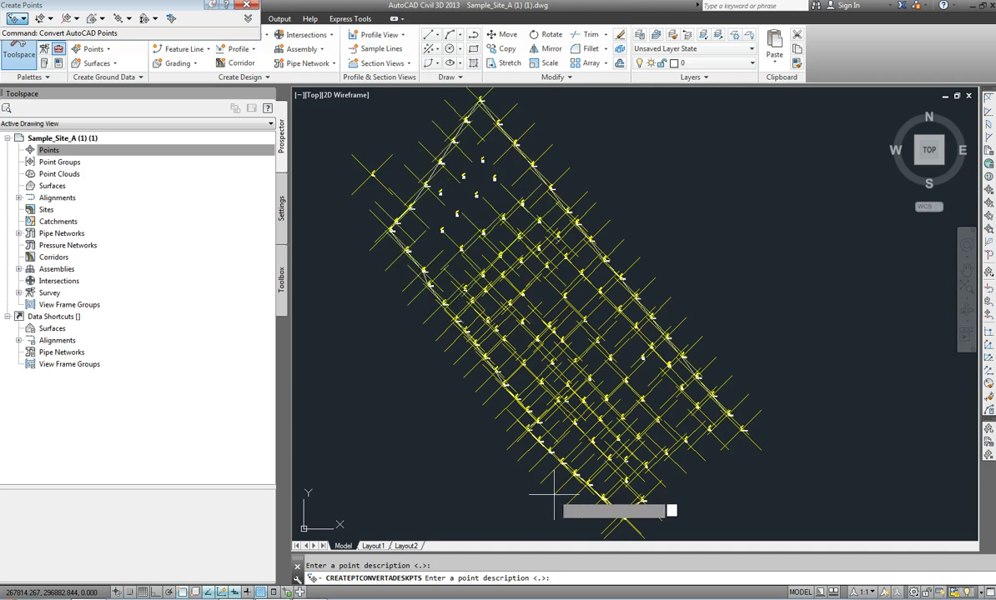
pyautogui.press('Return')
pyautogui.press('Return')
pyautogui.press('Return')
pyautogui.press('Return')
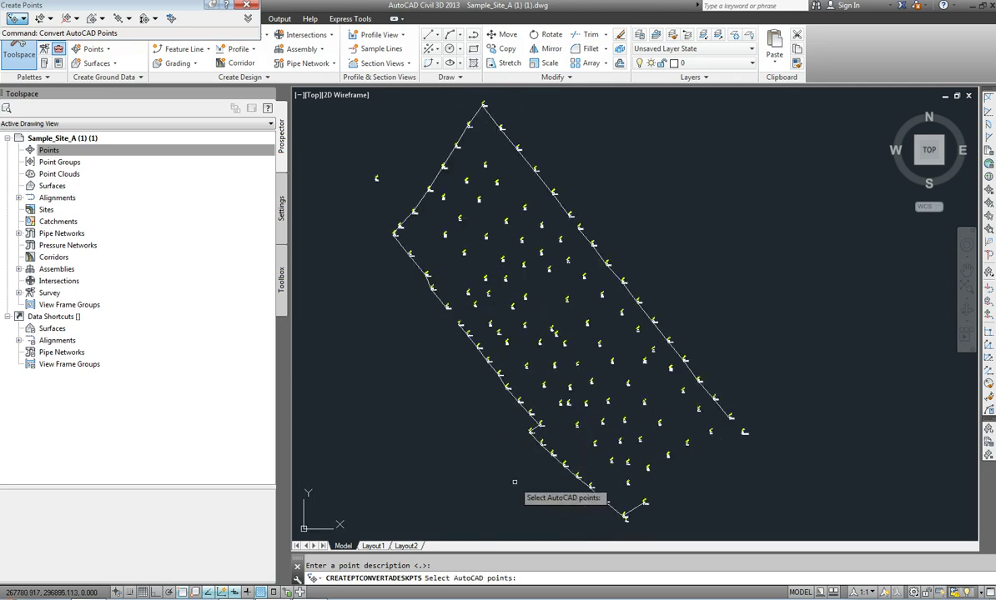
pyautogui.press('Return')
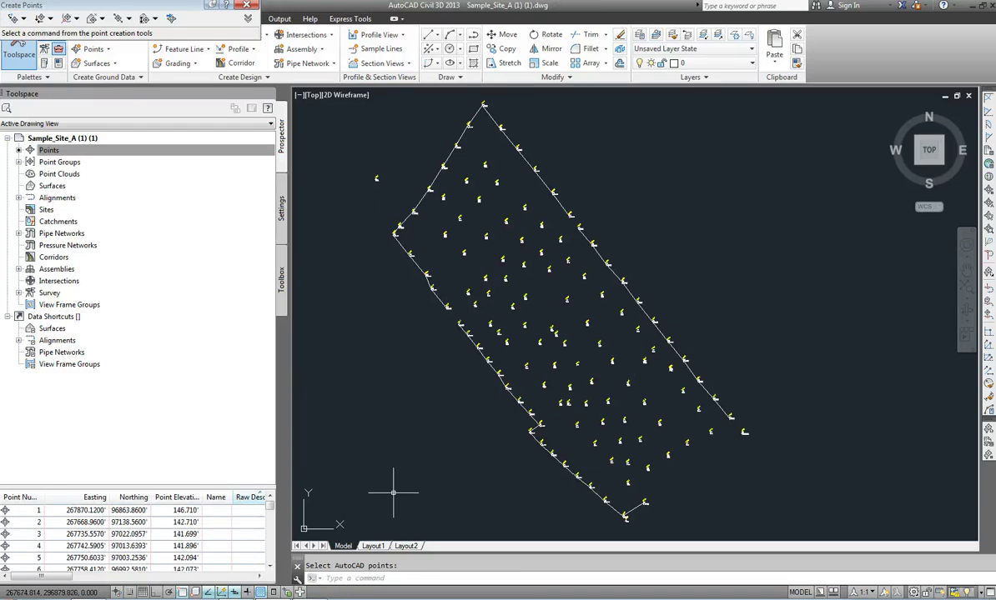
pyautogui.click(260, 482)
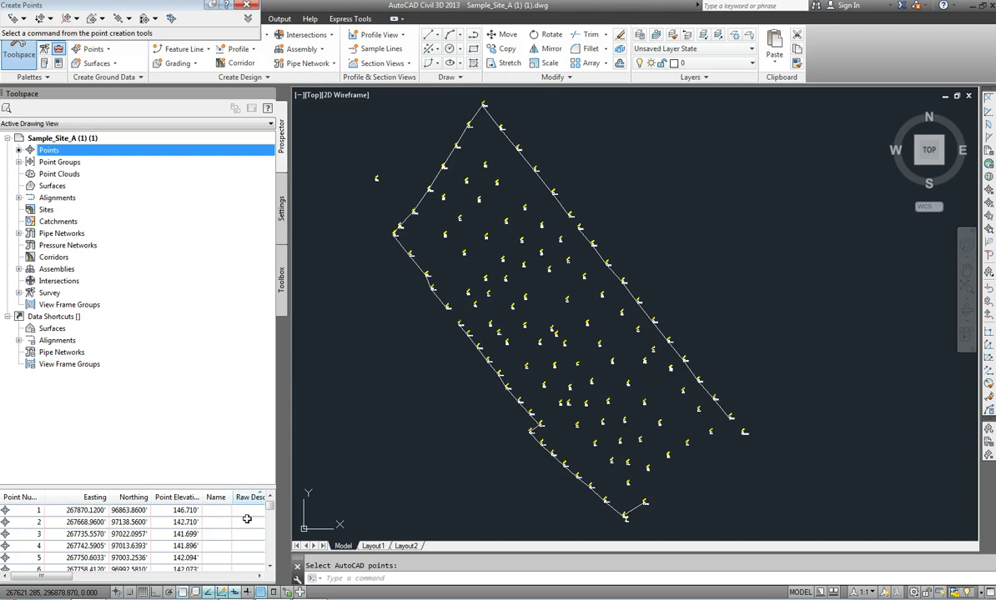
pyautogui.moveTo(269, 506); pyautogui.dragTo(270, 557)
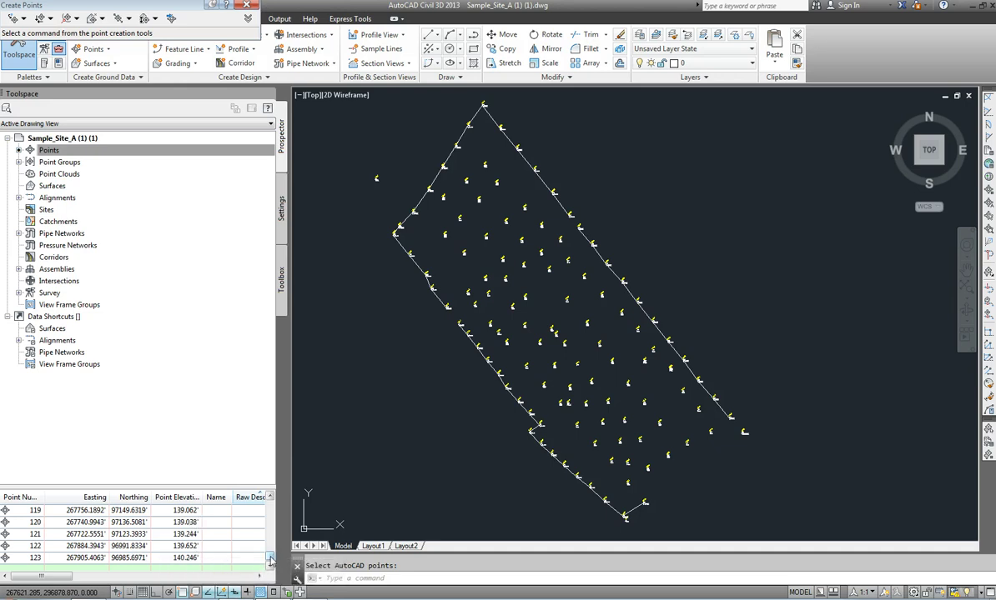
pyautogui.moveTo(270, 563); pyautogui.dragTo(270, 504)
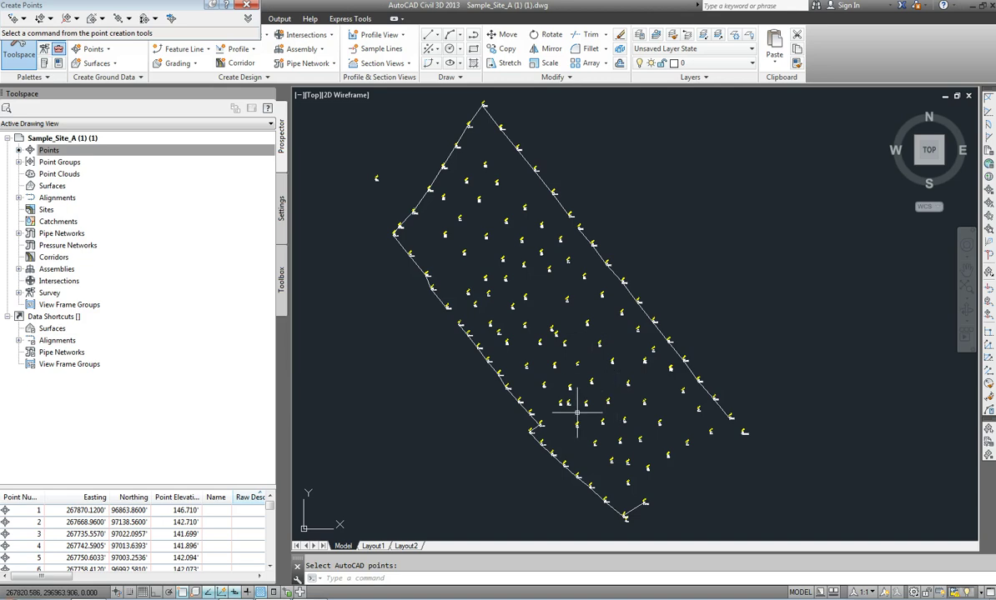
pyautogui.moveTo(588, 380)
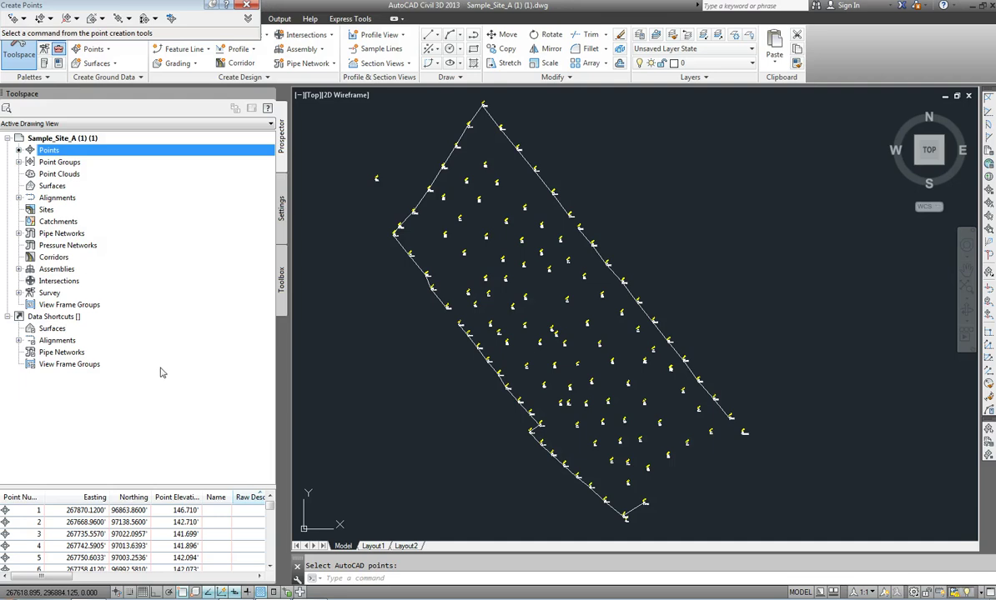
# - Create a TIN surface named 'Topographic' using the Standard style
pyautogui.rightClick(52, 187)
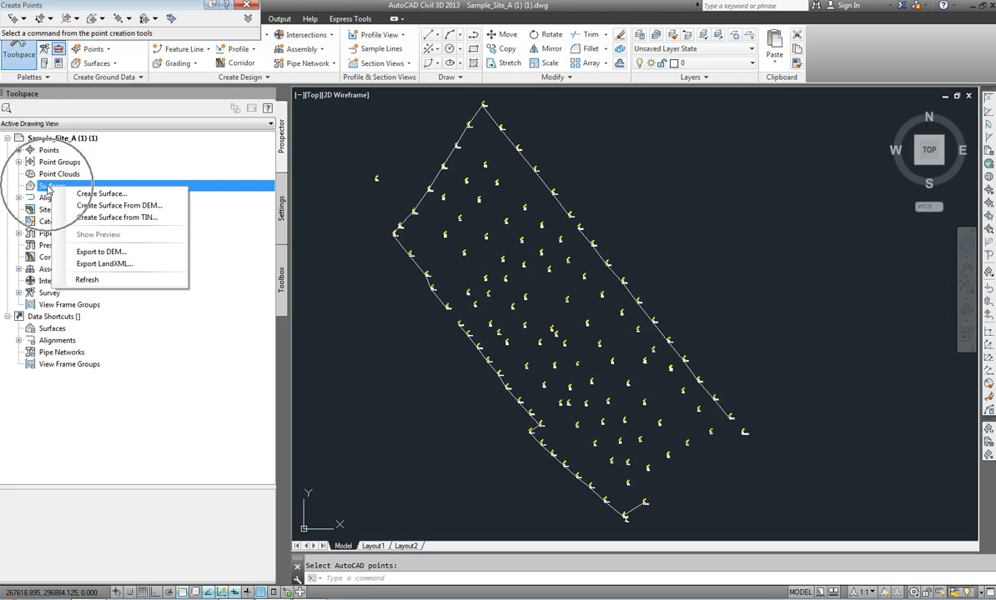
pyautogui.click(98, 194)
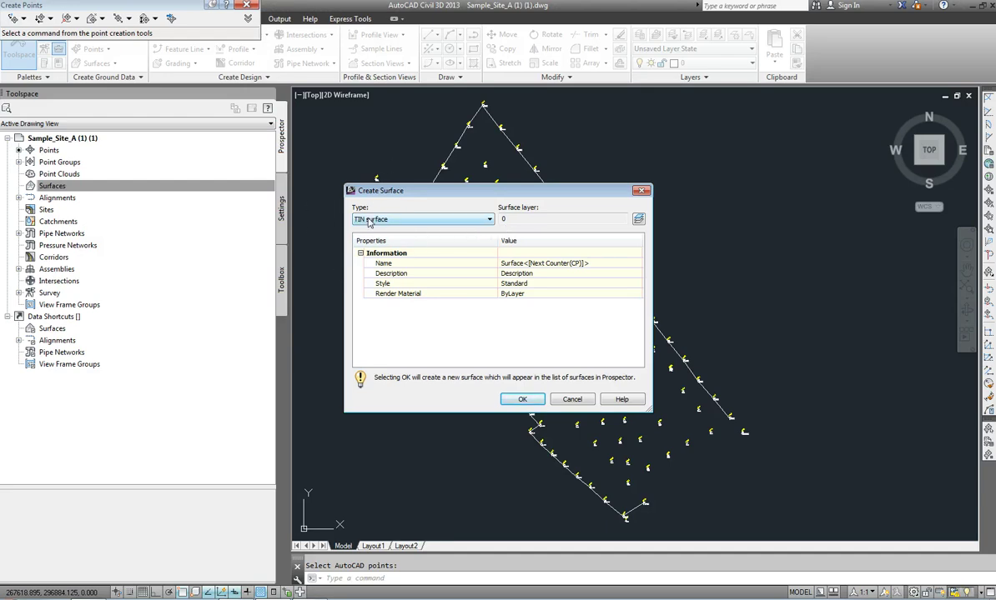
pyautogui.click(527, 267)
pyautogui.click(520, 263)
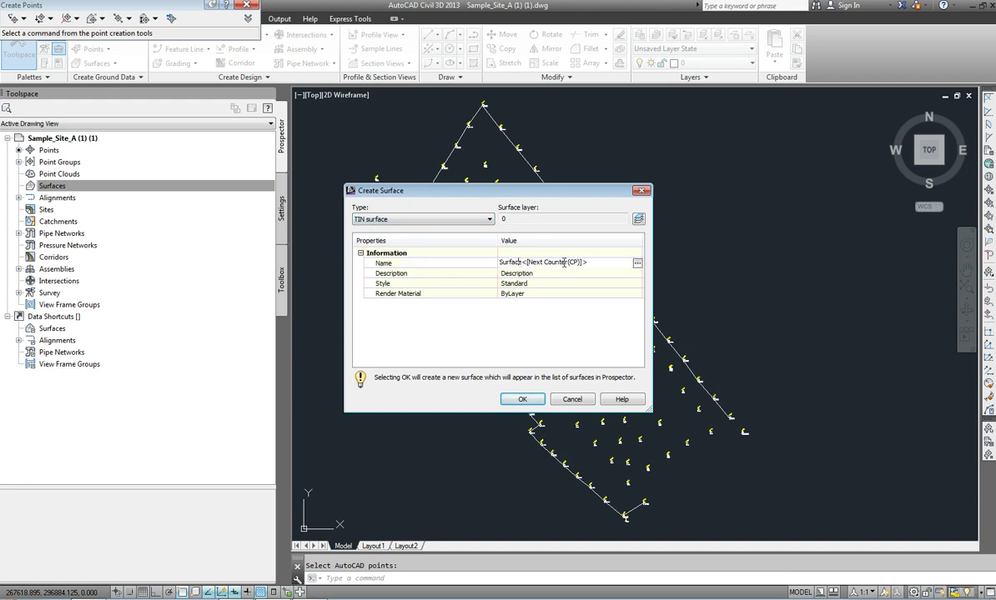
pyautogui.moveTo(602, 263); pyautogui.dragTo(494, 264)
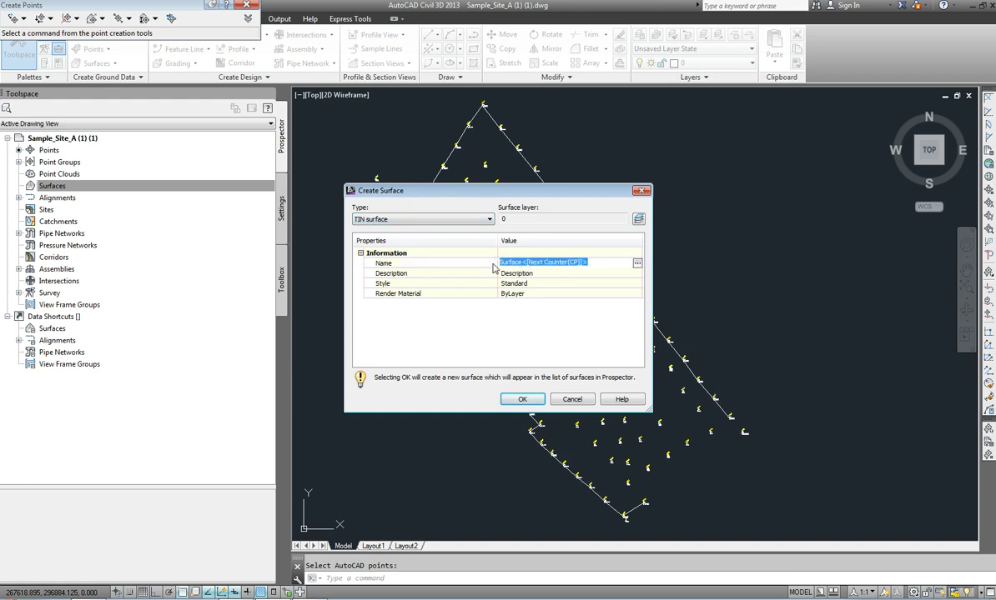
pyautogui.write('Topographic')
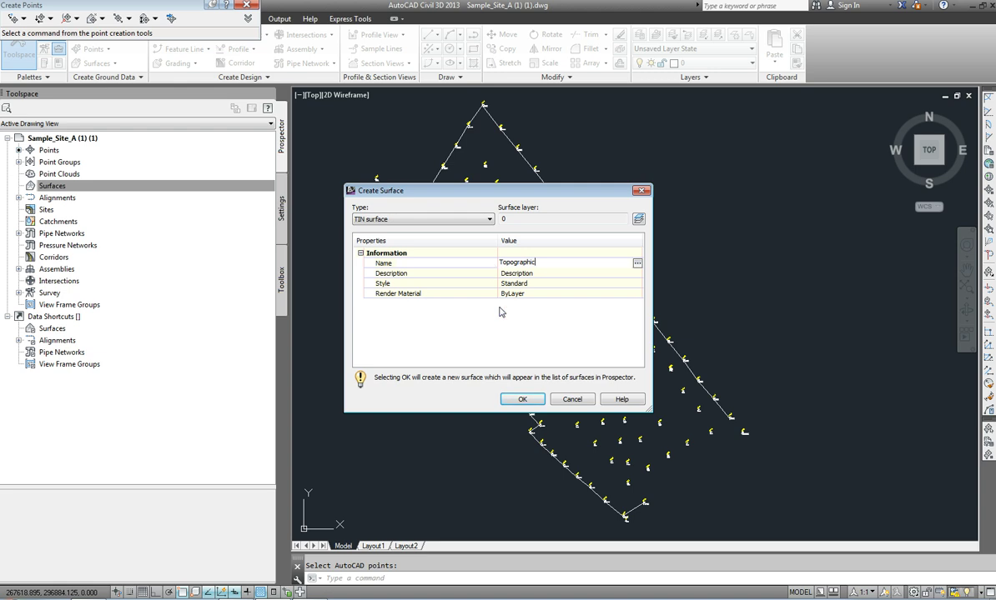
pyautogui.click(521, 400)
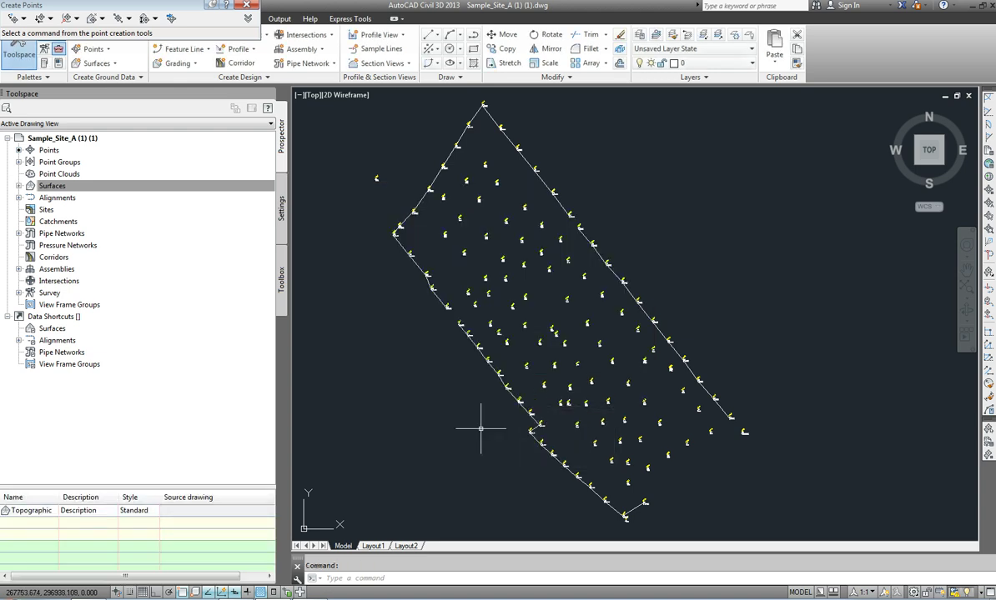
# - Expand Surfaces > Topographic > Definition and choose Add... on its Point Groups
pyautogui.click(19, 186)
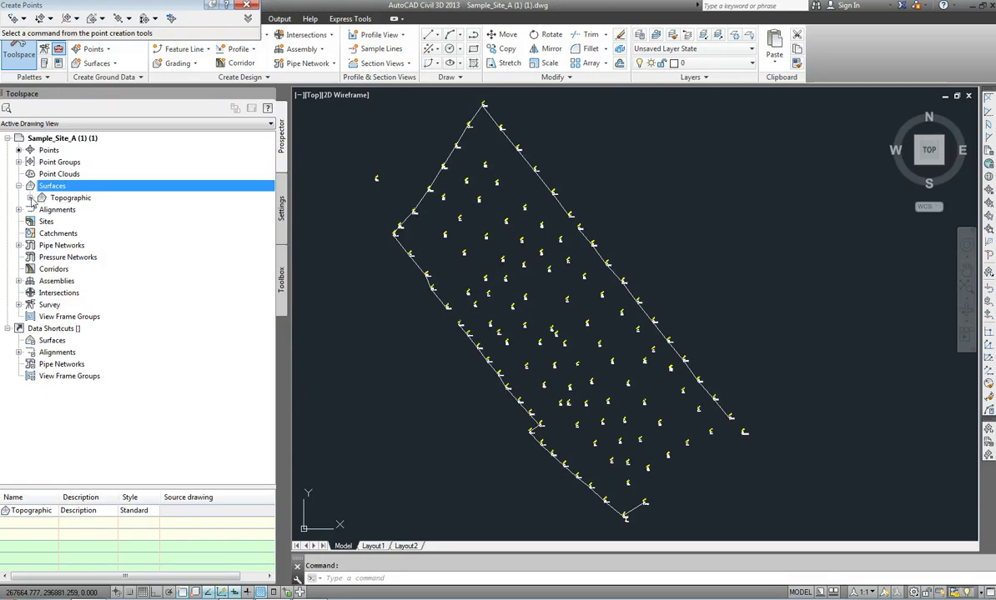
pyautogui.click(72, 199)
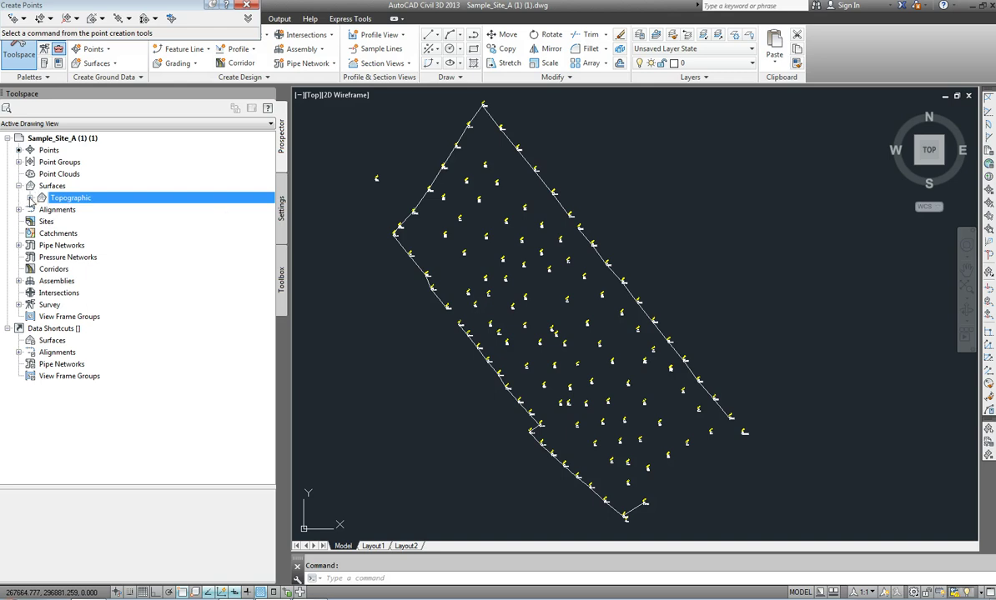
pyautogui.click(30, 198)
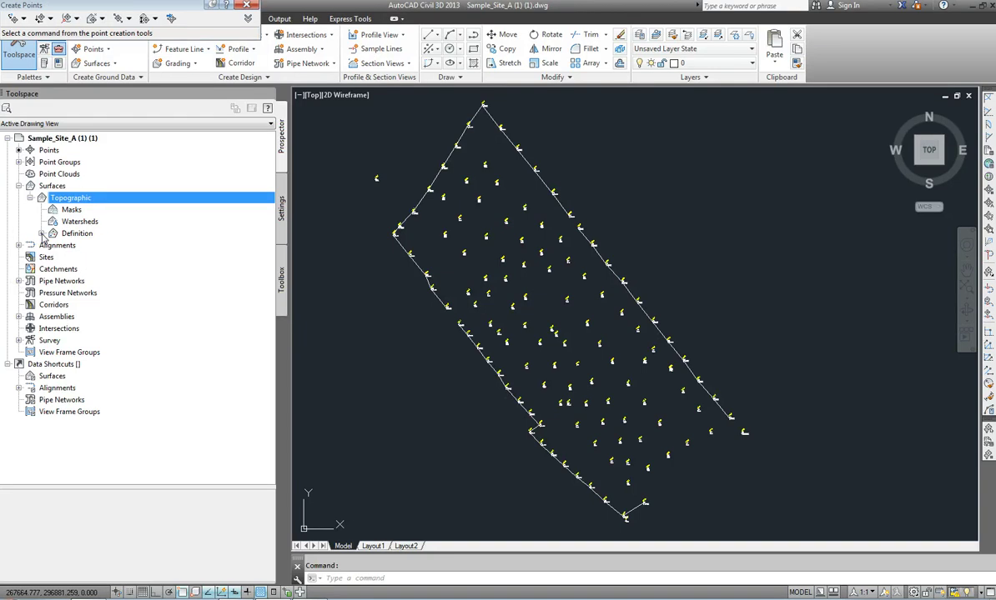
pyautogui.click(42, 235)
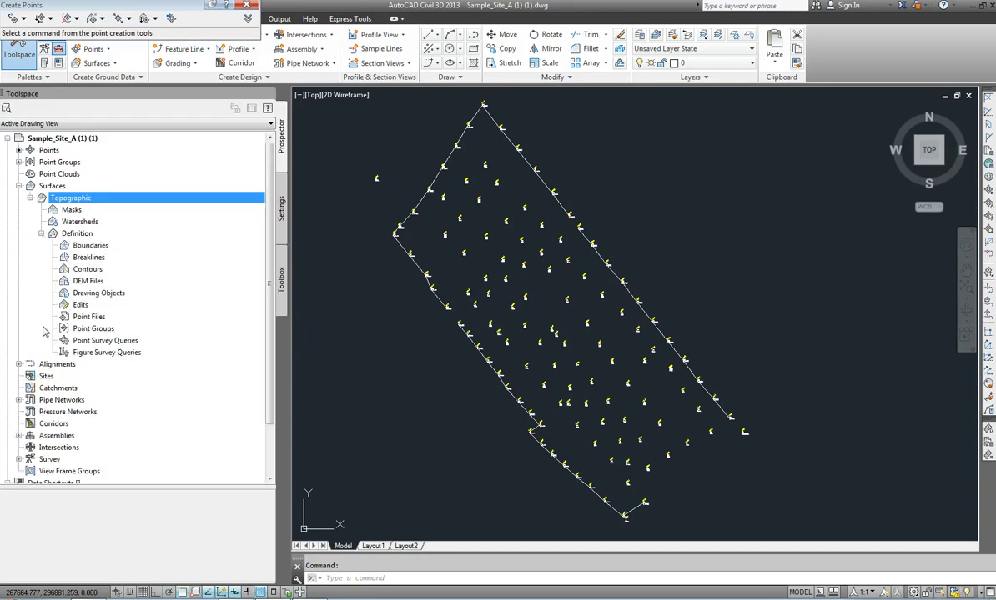
pyautogui.click(93, 330)
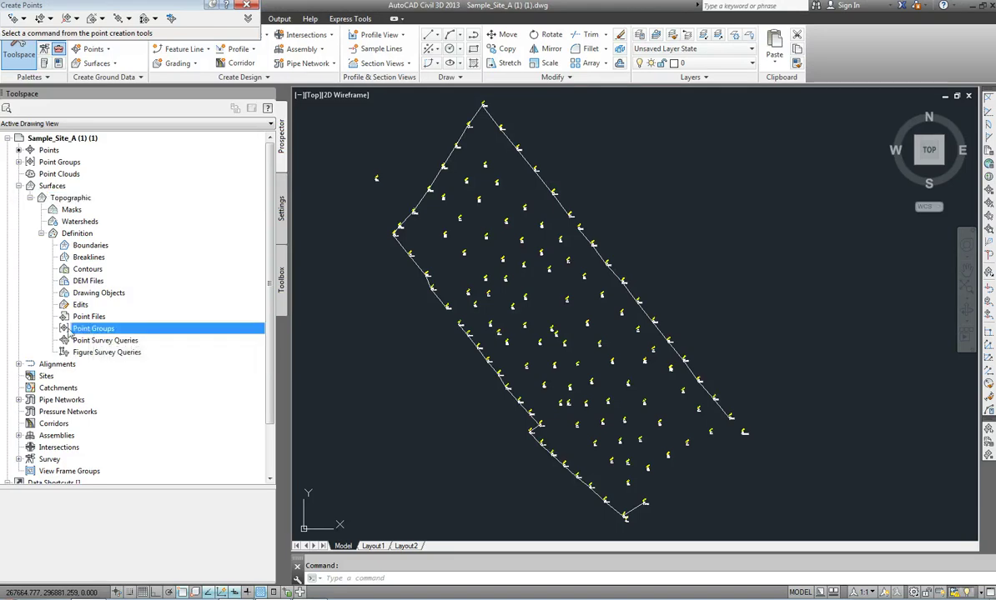
pyautogui.rightClick(106, 333)
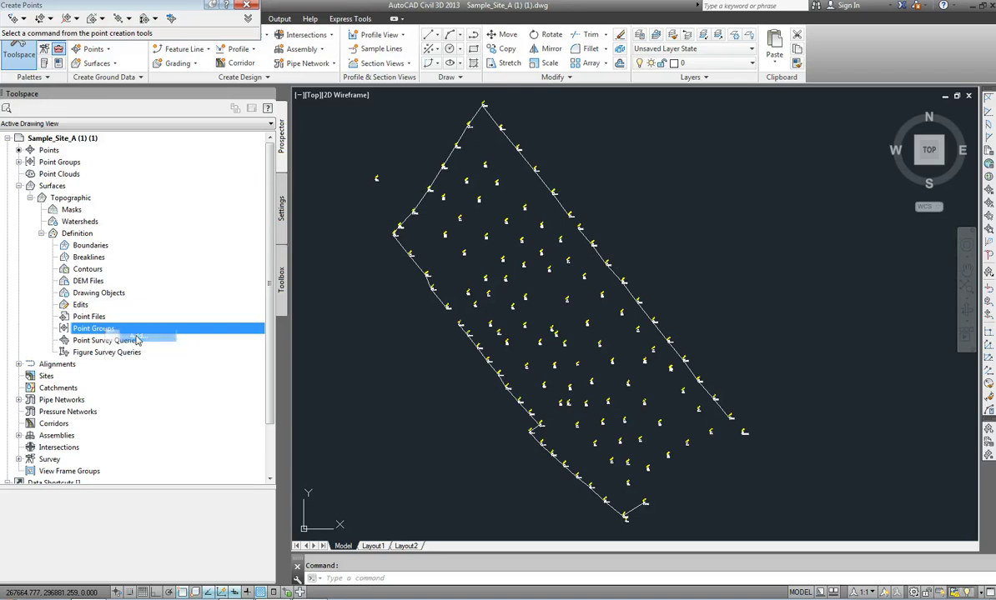
pyautogui.click(138, 337)
# - Add the _All Points group to the Topographic surface definition and confirm
pyautogui.click(432, 287)
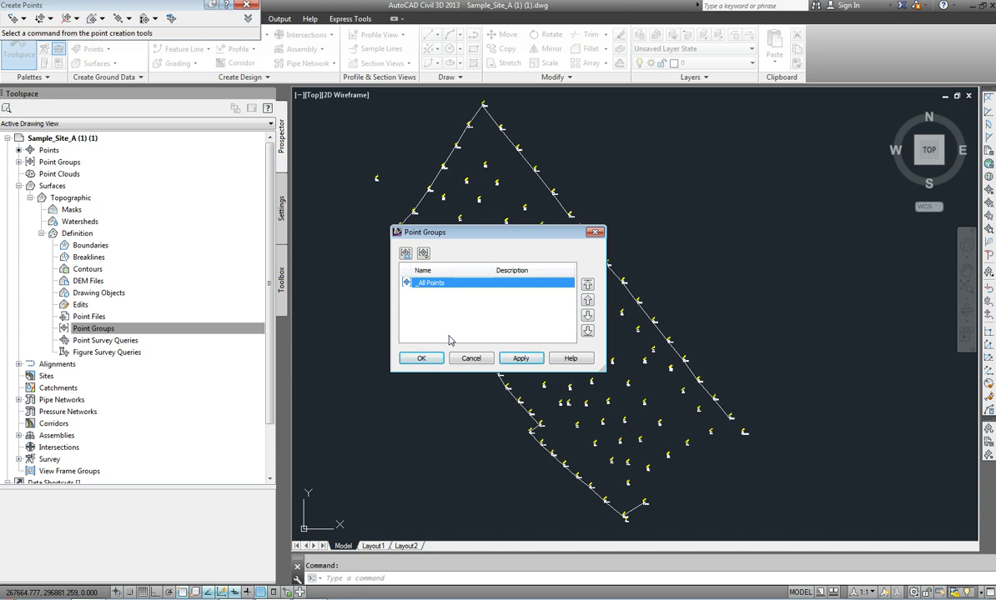
pyautogui.click(427, 286)
pyautogui.click(428, 289)
pyautogui.click(518, 358)
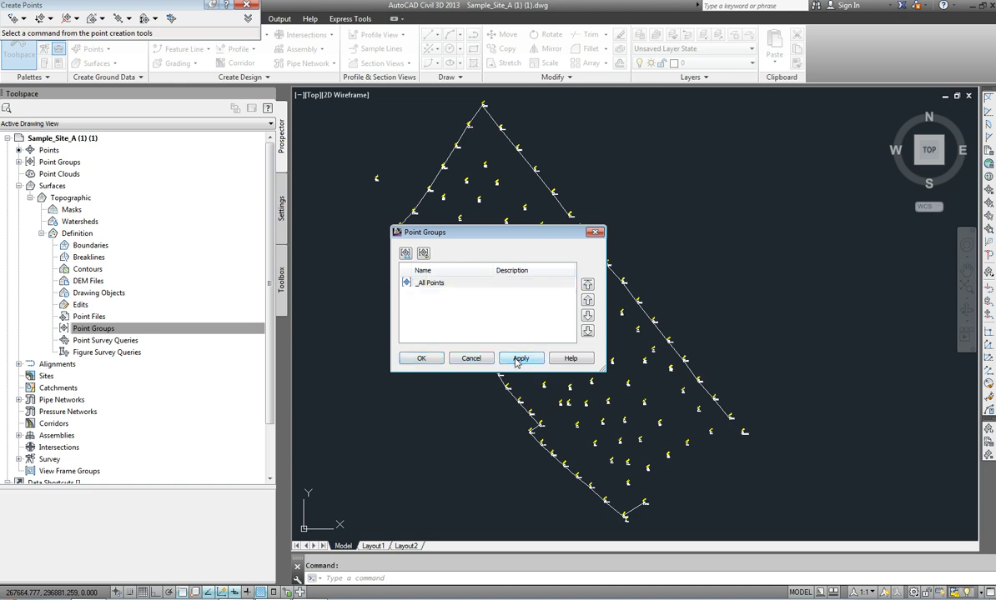
pyautogui.click(421, 358)
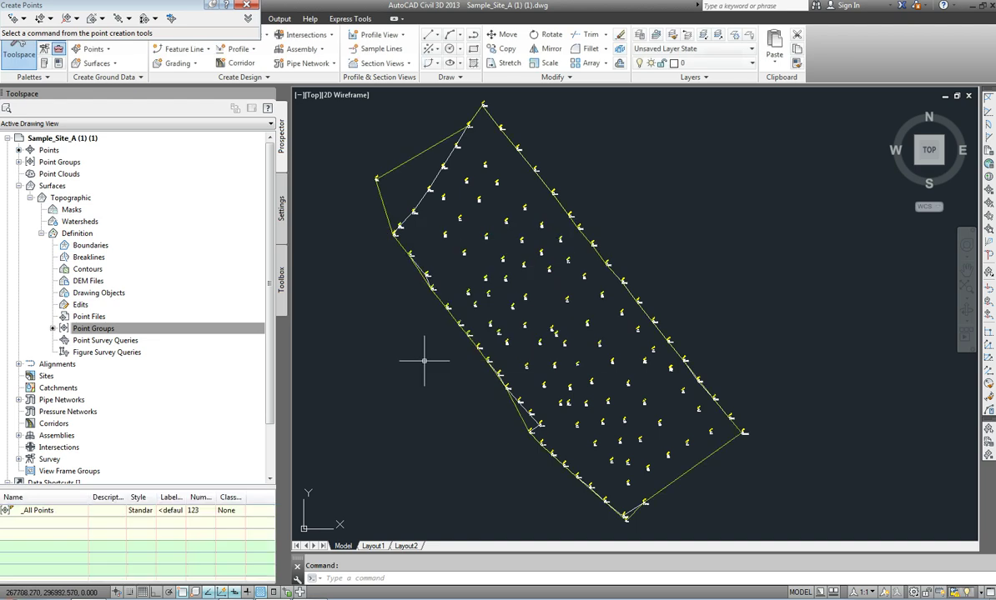